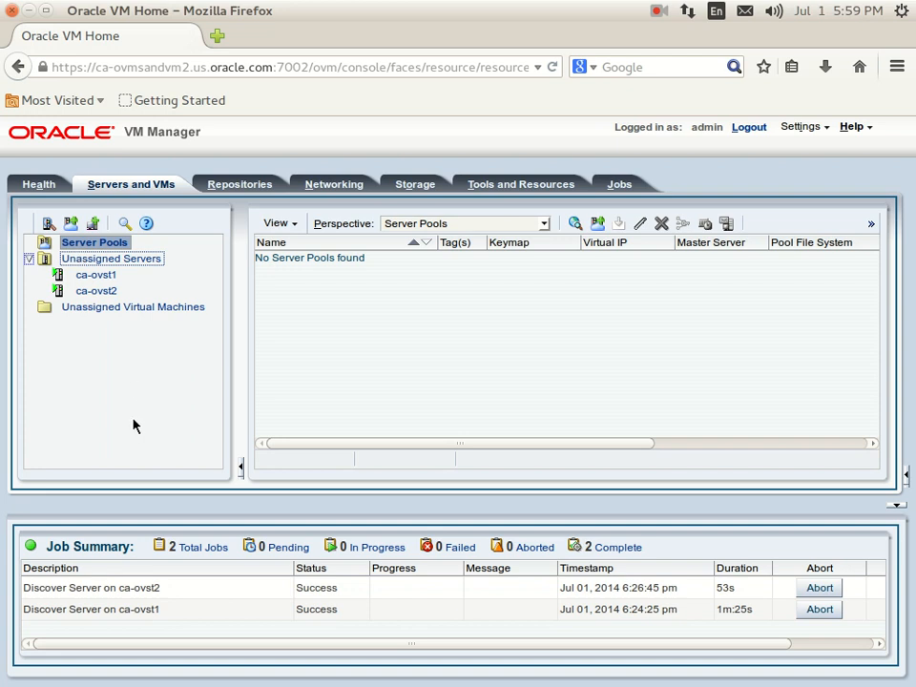
Review the server info of ca-ovst1 and ca-ovst2, plus the uses and ports of network 10.80.154.0.
{"action": "left_click", "coordinate": [91, 276]}
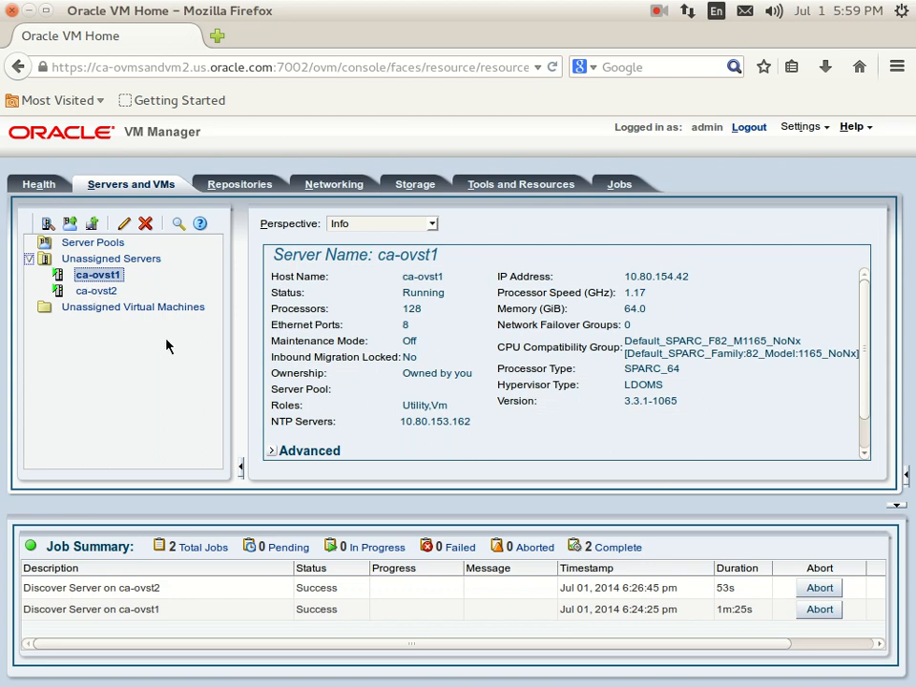
{"action": "left_click", "coordinate": [76, 290]}
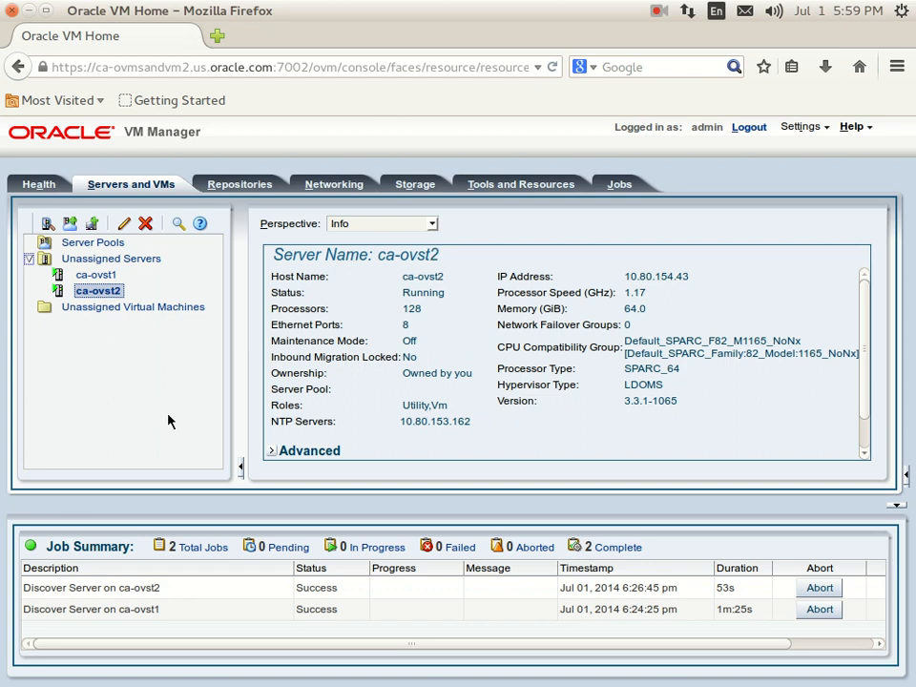
{"action": "left_click", "coordinate": [342, 188]}
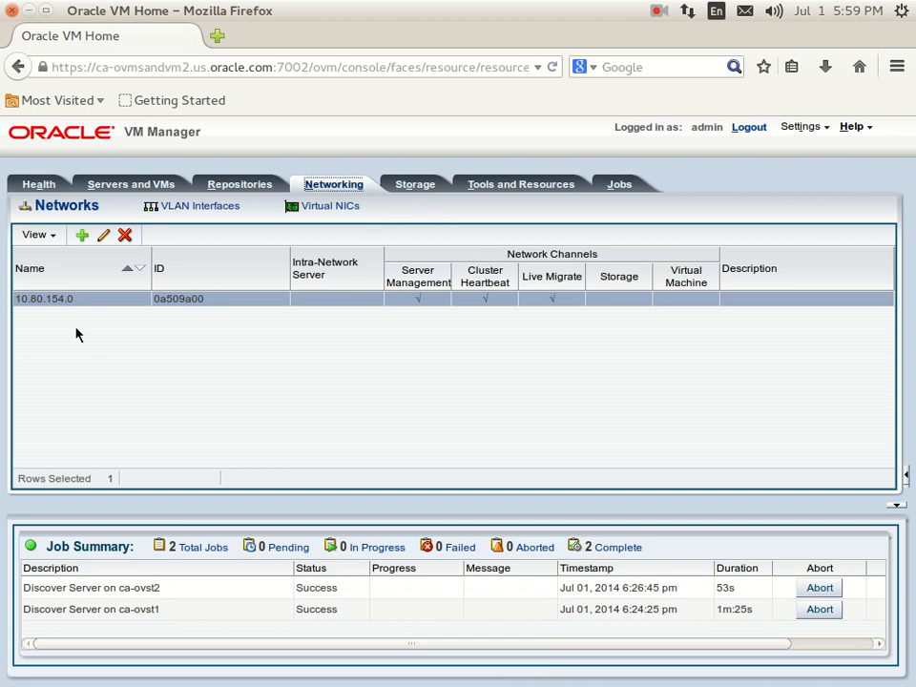
{"action": "left_click", "coordinate": [103, 234]}
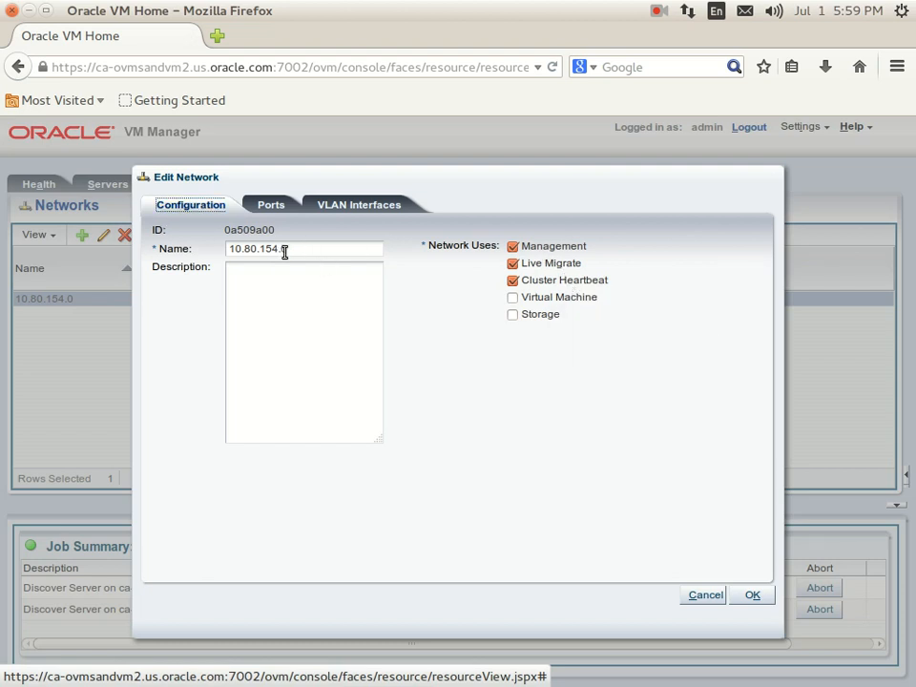
{"action": "left_click", "coordinate": [270, 206]}
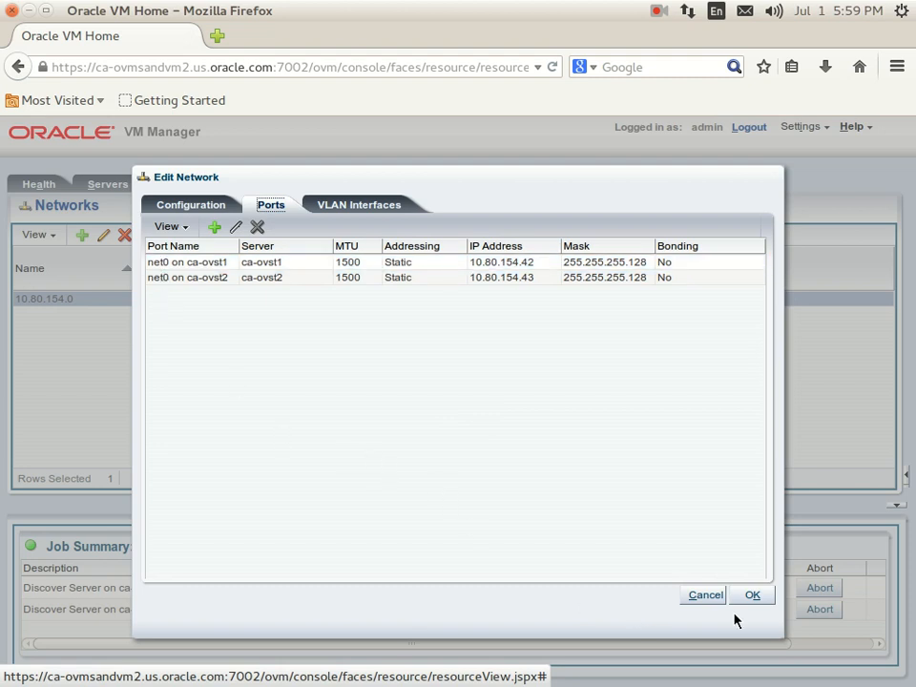
{"action": "left_click", "coordinate": [704, 596]}
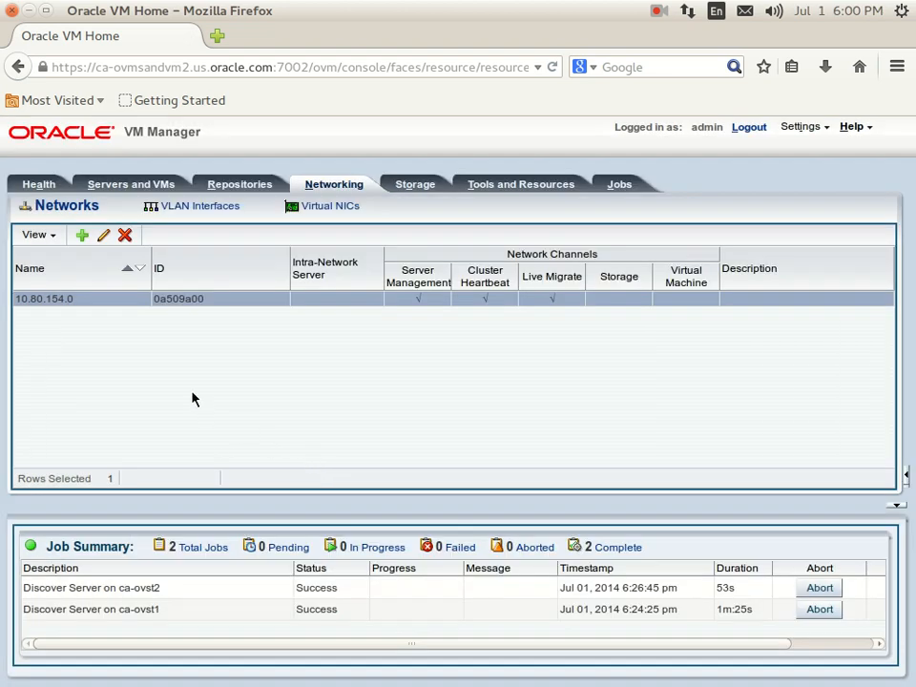
Create a network with ports/VLAN interfaces named Storage, for Storage use only, without selecting any ports.
{"action": "left_click", "coordinate": [83, 236]}
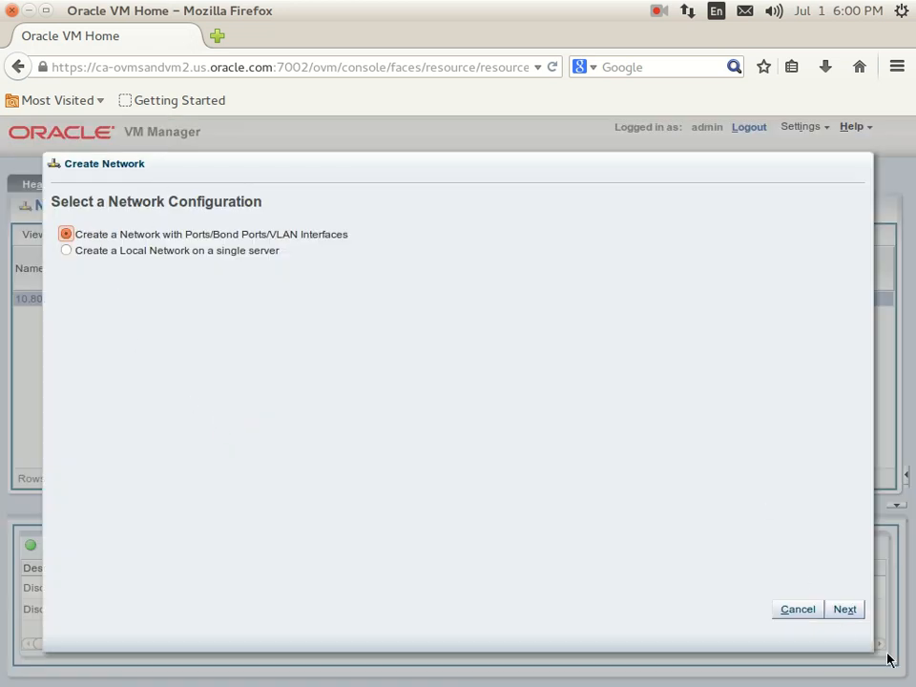
{"action": "left_click", "coordinate": [844, 609]}
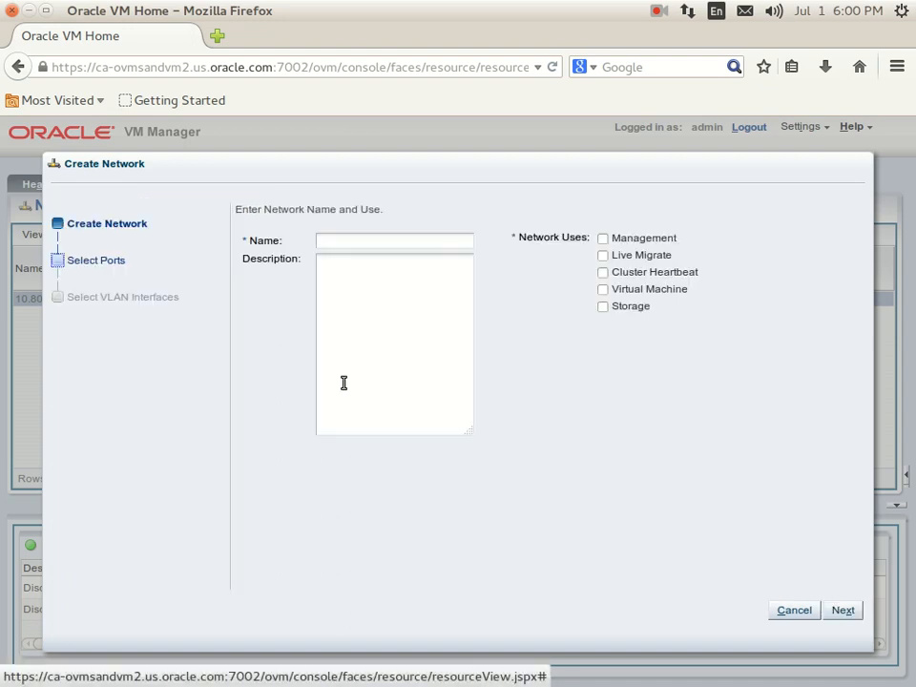
{"action": "left_click", "coordinate": [341, 243]}
{"action": "type", "text": "St"}
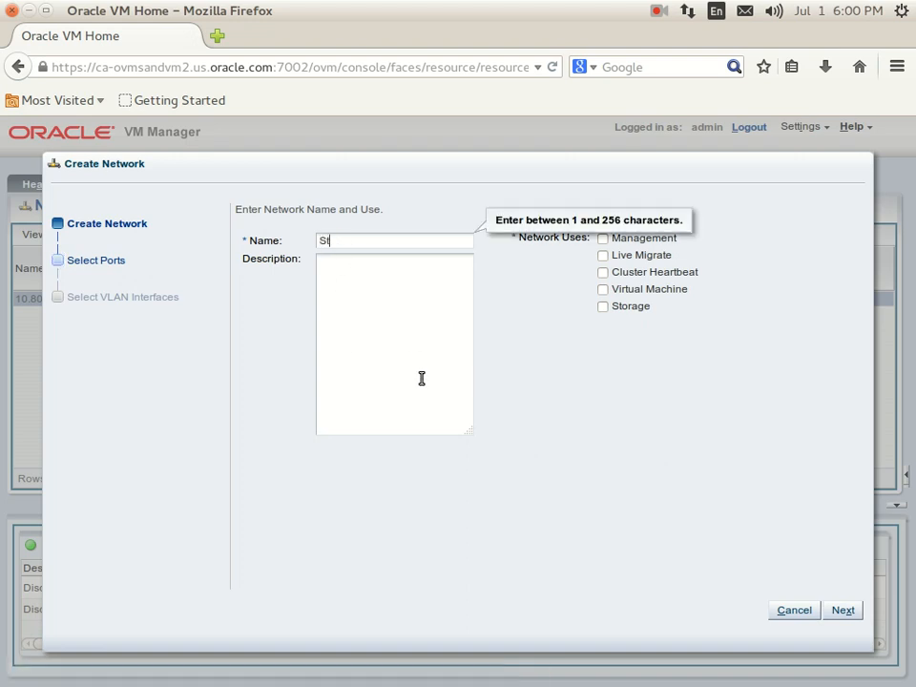
{"action": "type", "text": "orage"}
{"action": "left_click", "coordinate": [603, 307]}
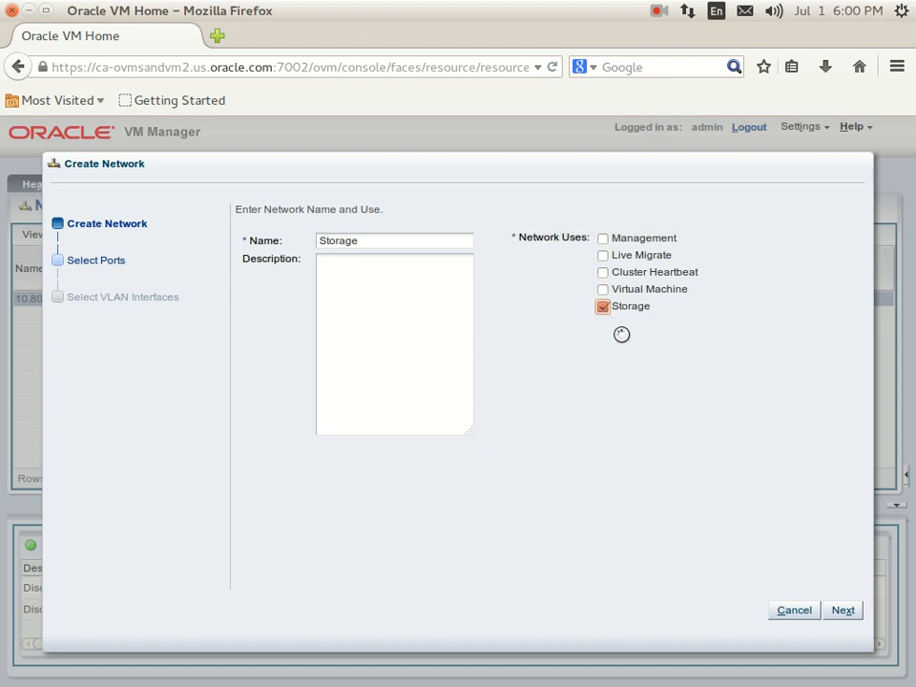
{"action": "left_click", "coordinate": [857, 624]}
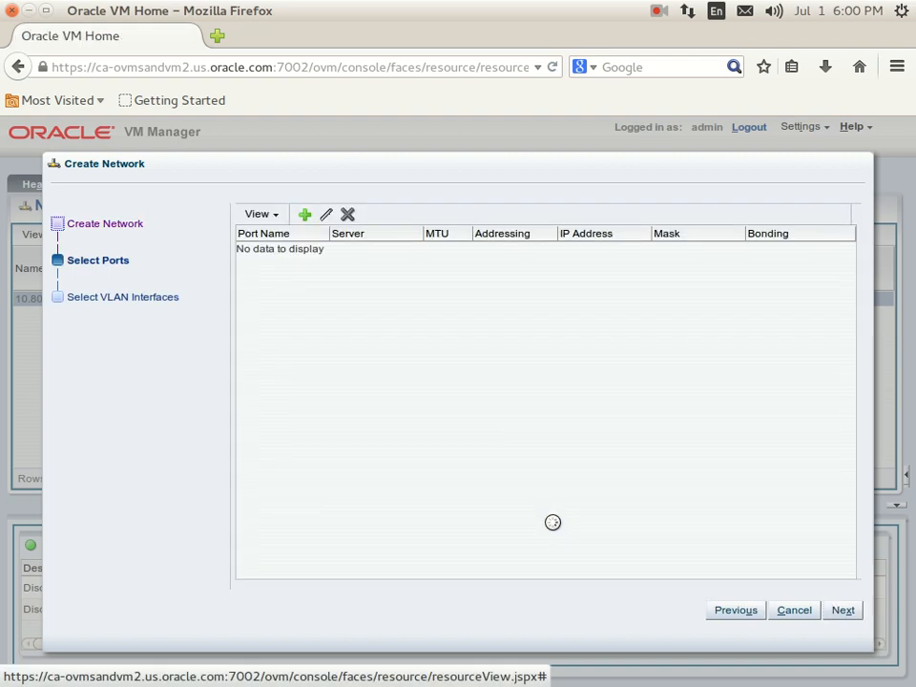
{"action": "left_click", "coordinate": [853, 620]}
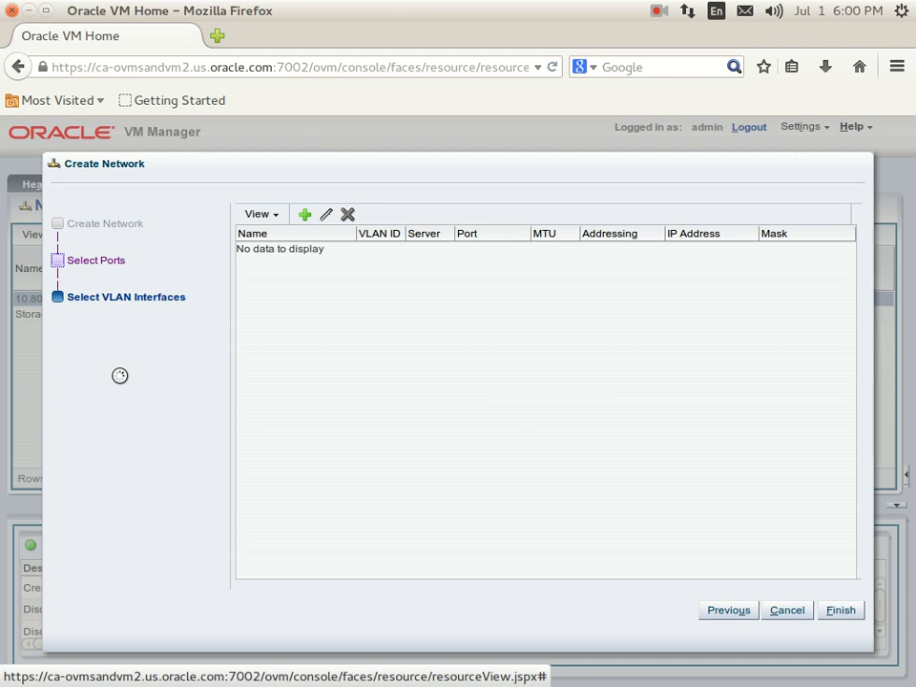
Add the VLAN 1155 interfaces on net1 of ca-ovst2 and ca-ovst1 to the Storage network and finish the wizard.
{"action": "left_click", "coordinate": [305, 217]}
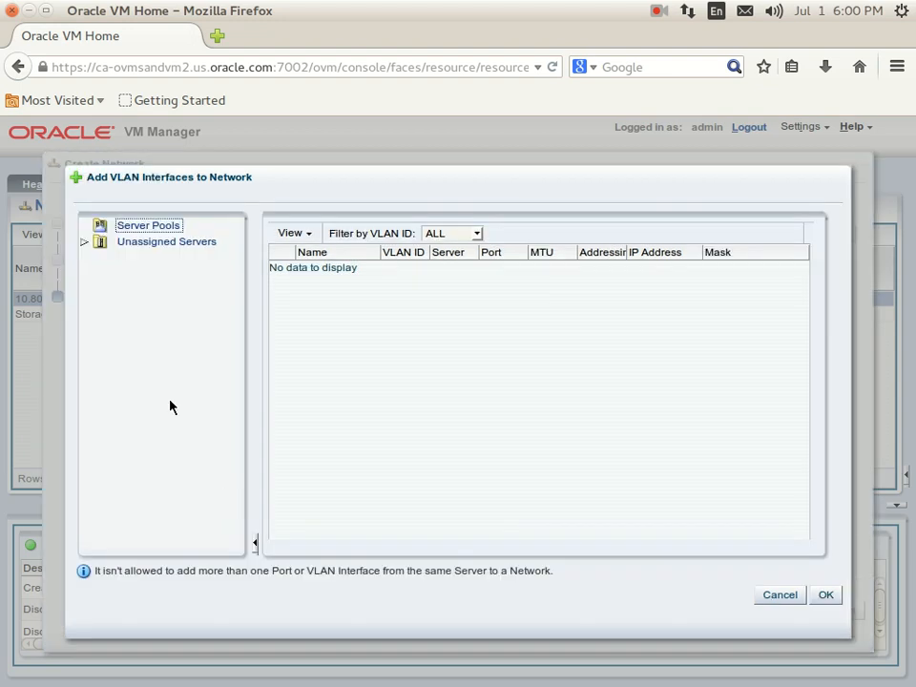
{"action": "left_click", "coordinate": [84, 243]}
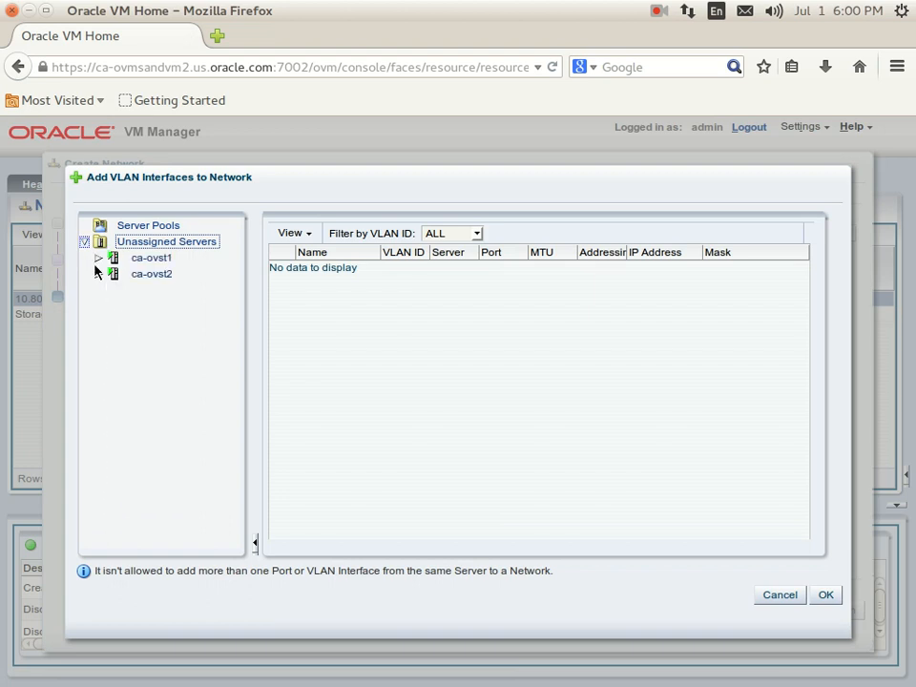
{"action": "left_click", "coordinate": [98, 274]}
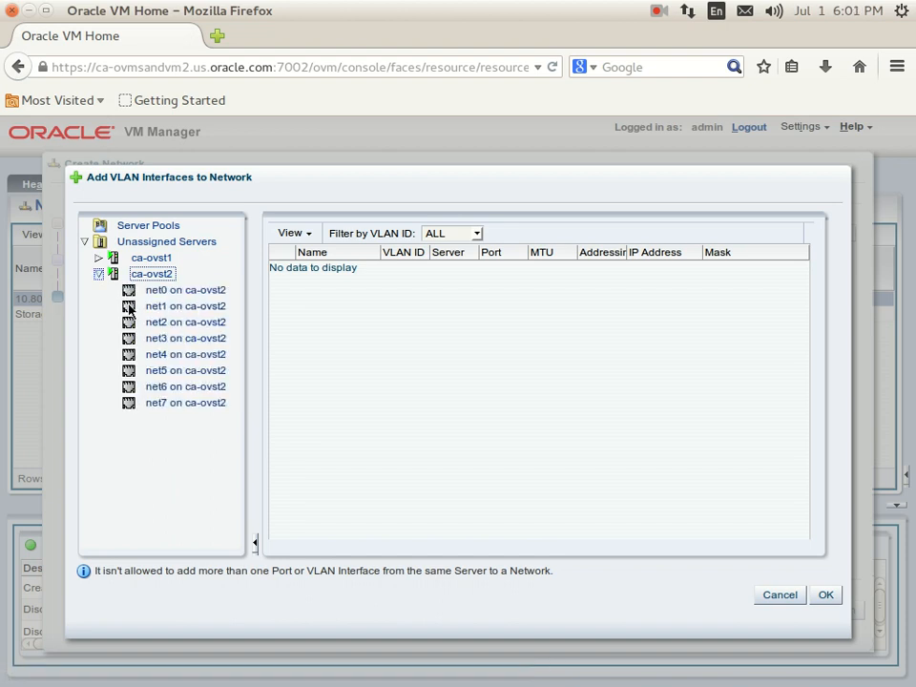
{"action": "left_click", "coordinate": [127, 308]}
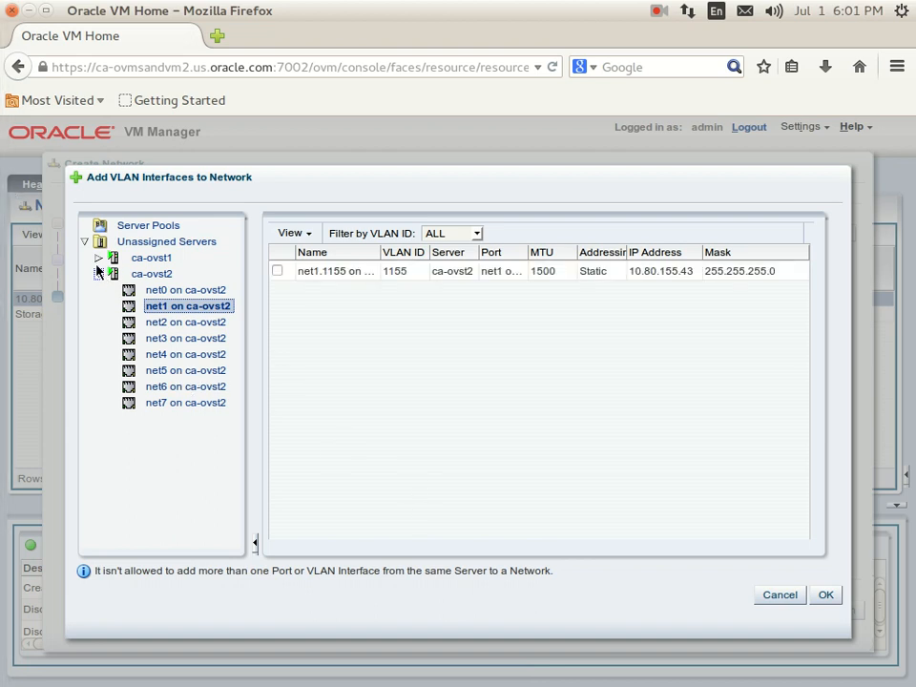
{"action": "left_click", "coordinate": [277, 272]}
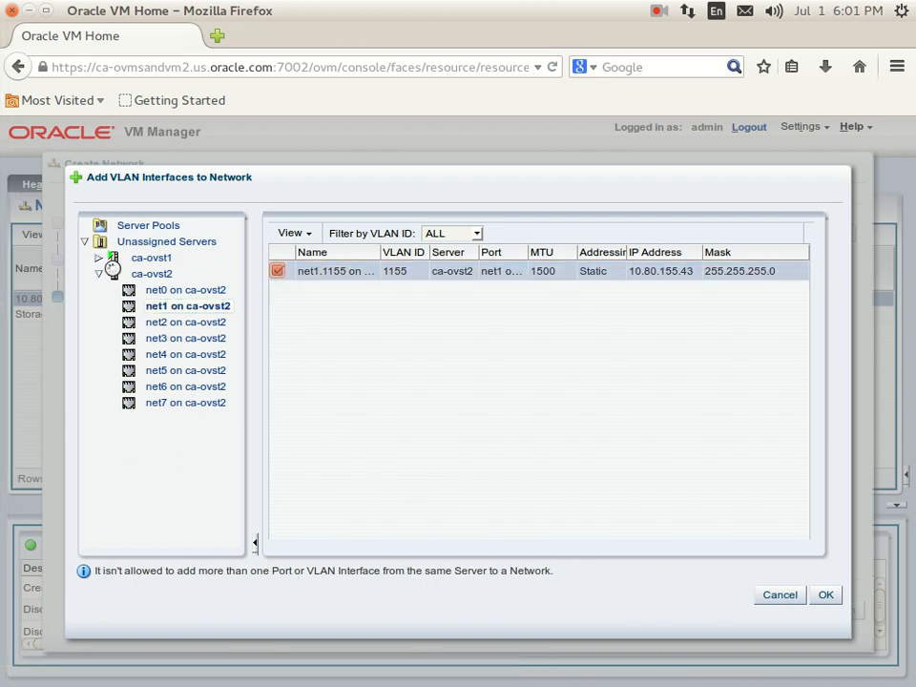
{"action": "left_click", "coordinate": [98, 258]}
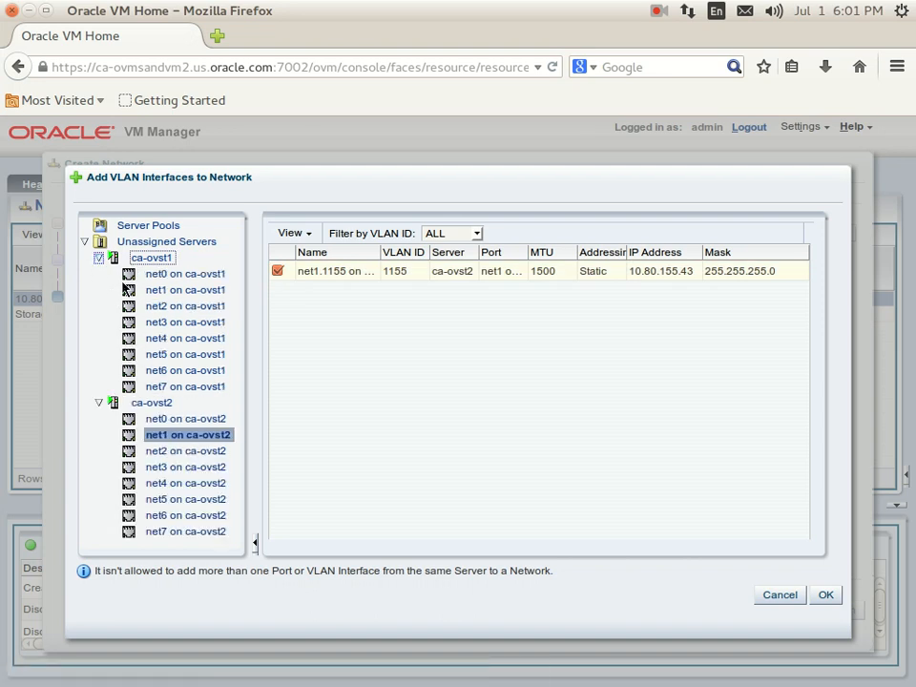
{"action": "left_click", "coordinate": [124, 289]}
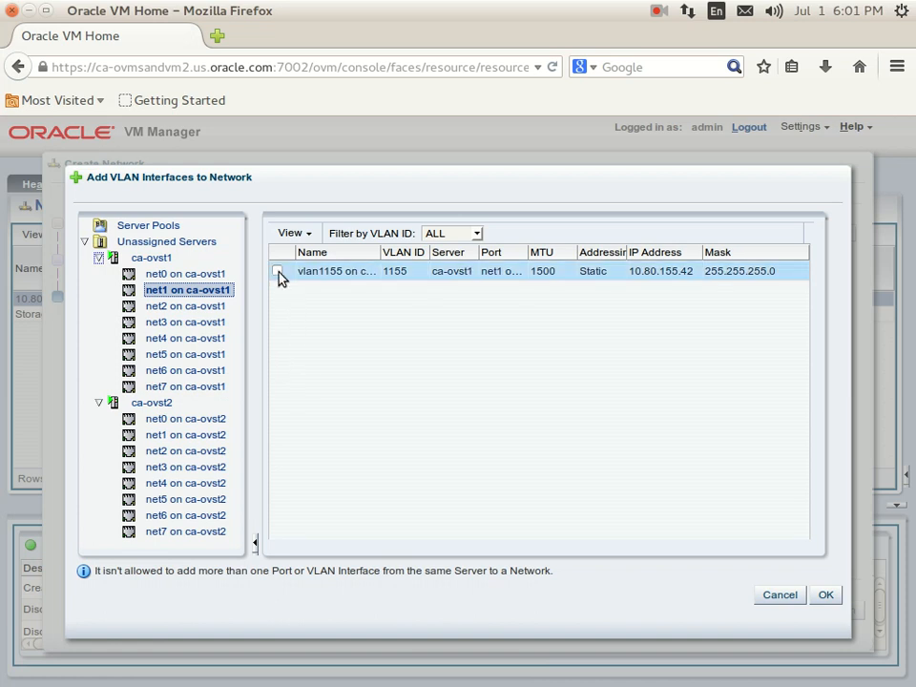
{"action": "left_click", "coordinate": [278, 272]}
{"action": "left_click", "coordinate": [827, 595]}
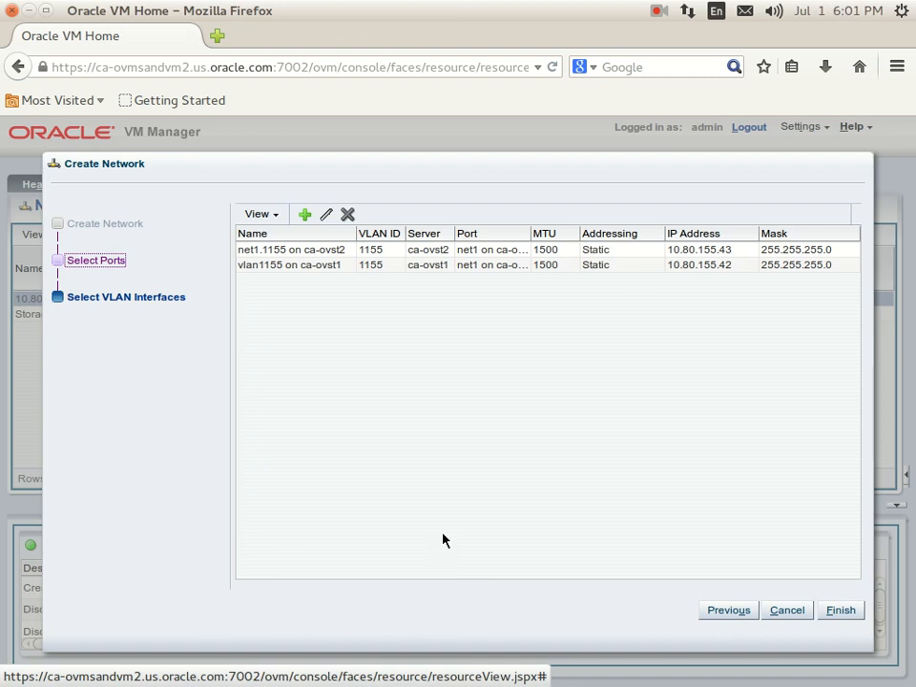
{"action": "left_click", "coordinate": [840, 609]}
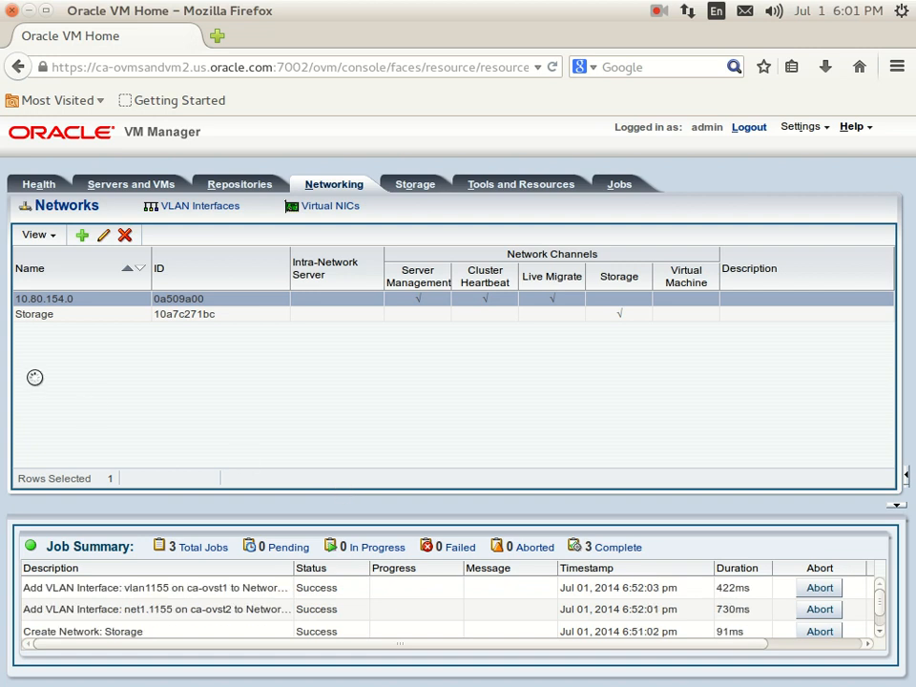
Create a network with ports/VLAN interfaces named VM, for Virtual Machine use only, without selecting any ports.
{"action": "left_click", "coordinate": [82, 236]}
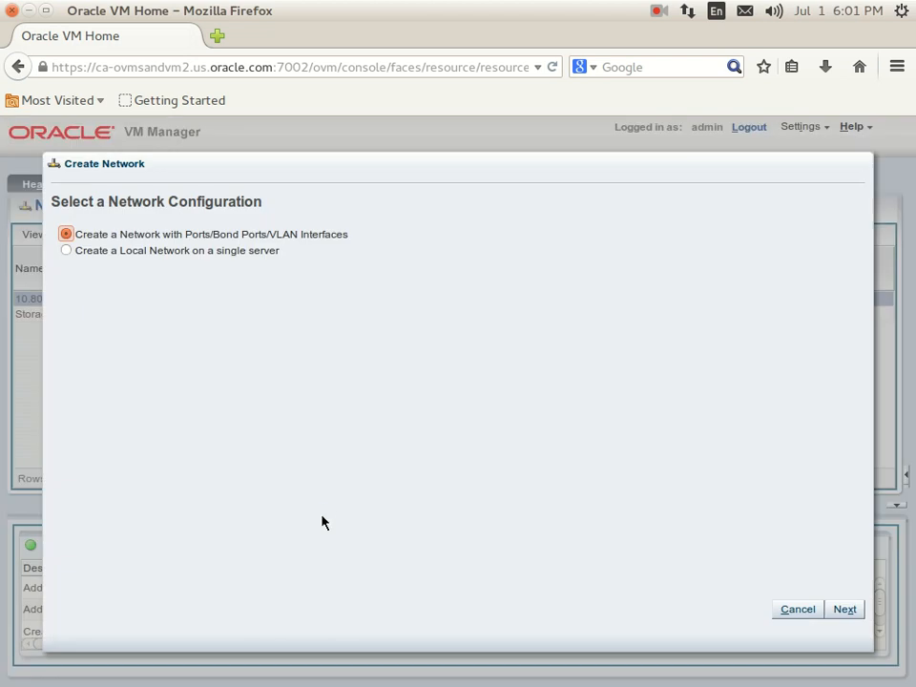
{"action": "left_click", "coordinate": [847, 609]}
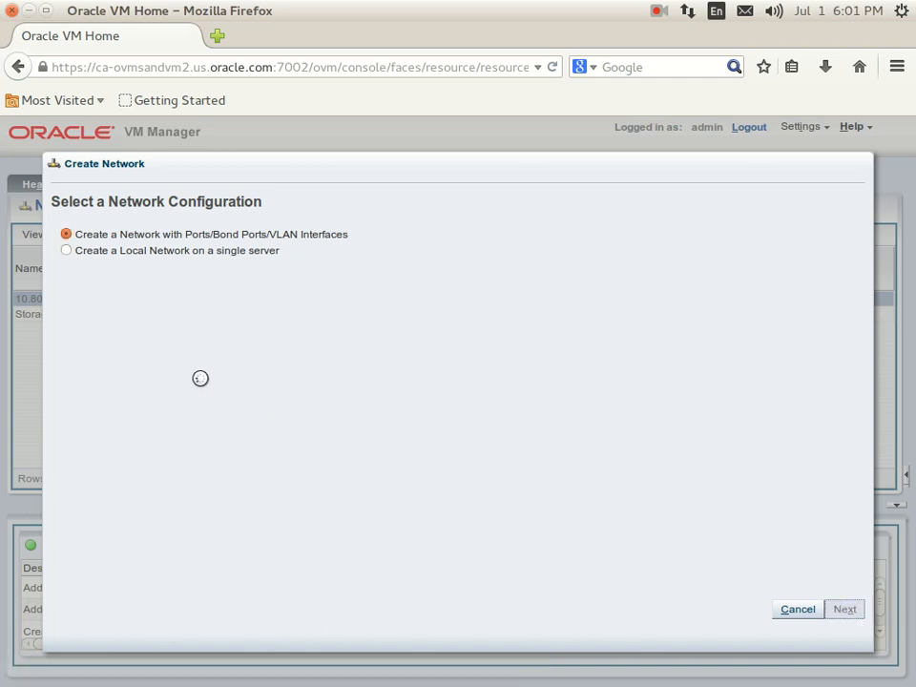
{"action": "left_click", "coordinate": [380, 238]}
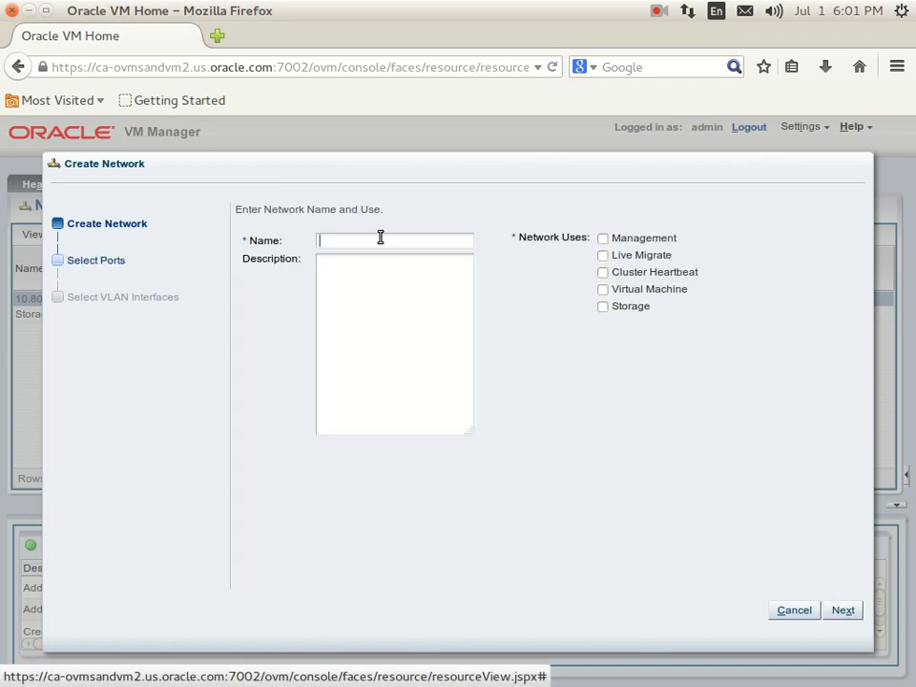
{"action": "type", "text": "VM"}
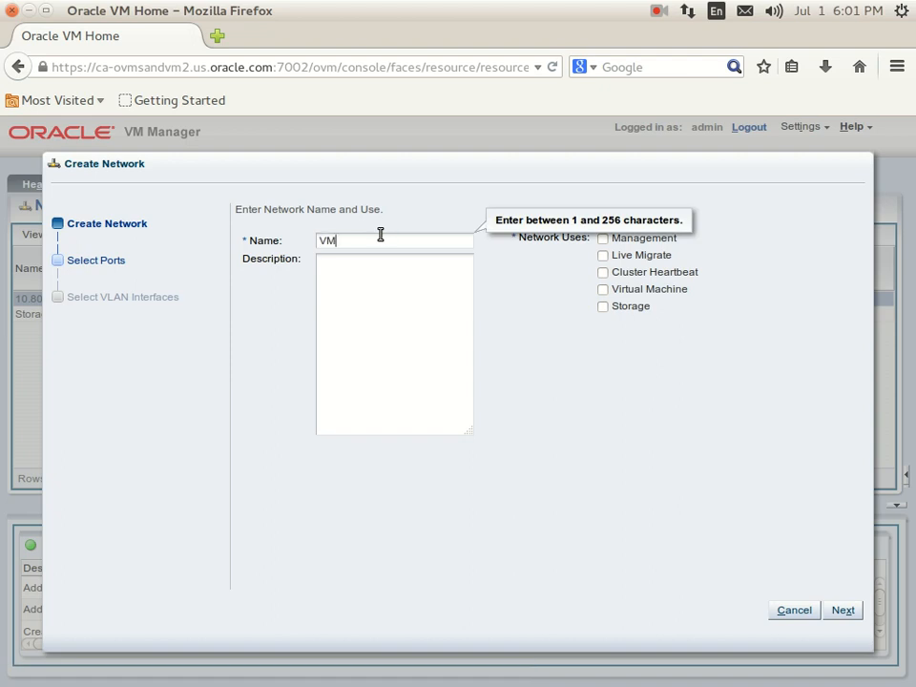
{"action": "left_click", "coordinate": [603, 289]}
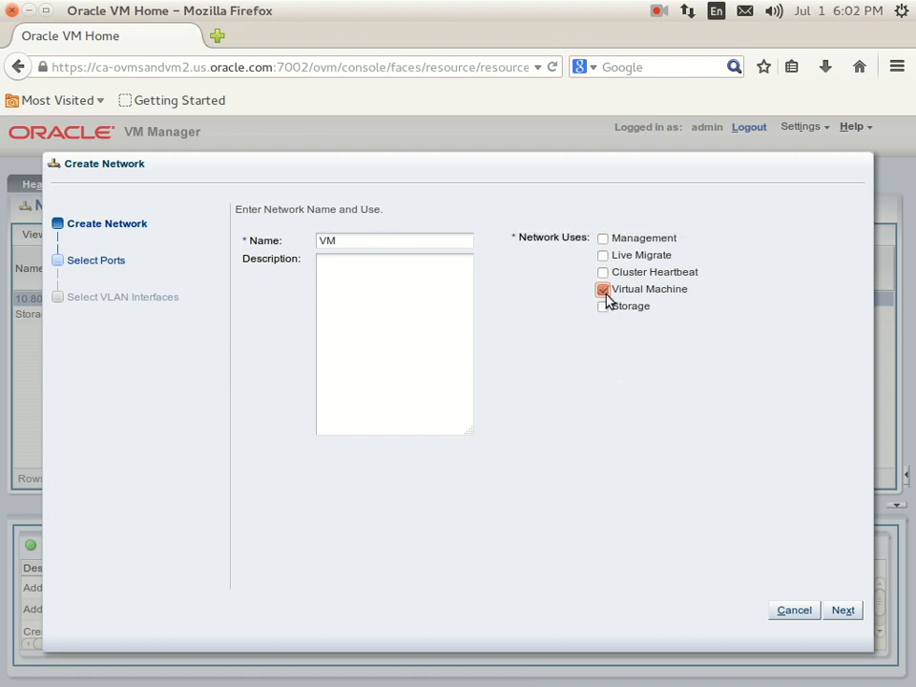
{"action": "left_click", "coordinate": [849, 615]}
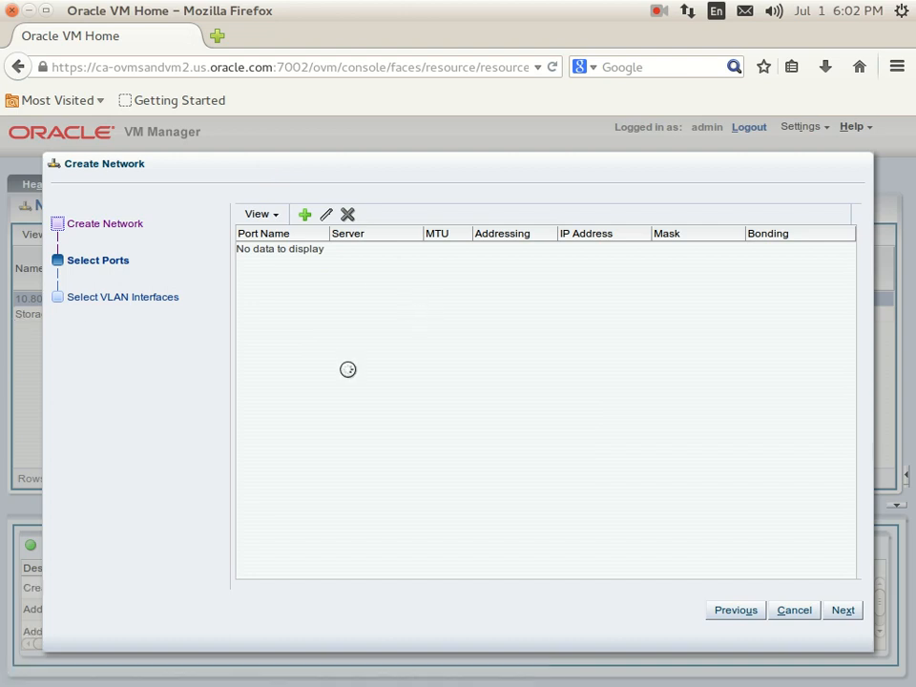
{"action": "left_click", "coordinate": [848, 615]}
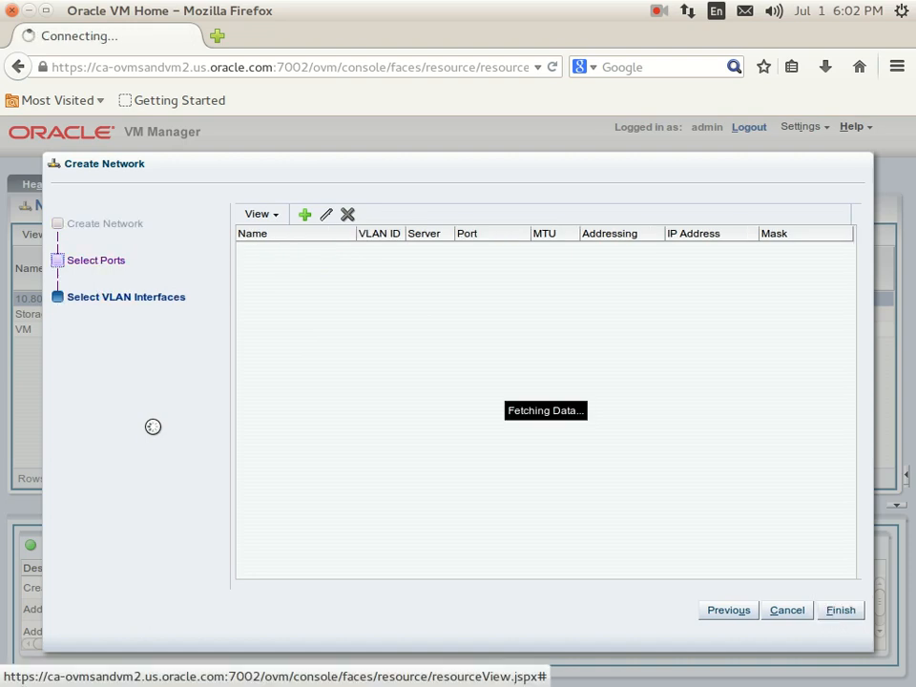
Add the VLAN 1153 interfaces on net2 of ca-ovst1 and ca-ovst2 to the VM network and finish the wizard.
{"action": "left_click", "coordinate": [305, 216]}
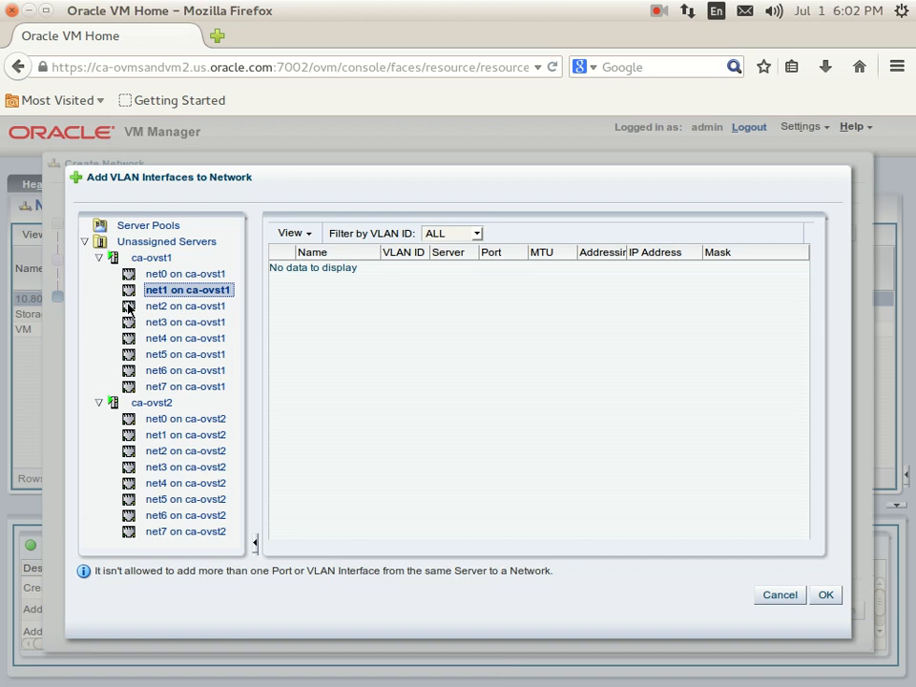
{"action": "left_click", "coordinate": [128, 307]}
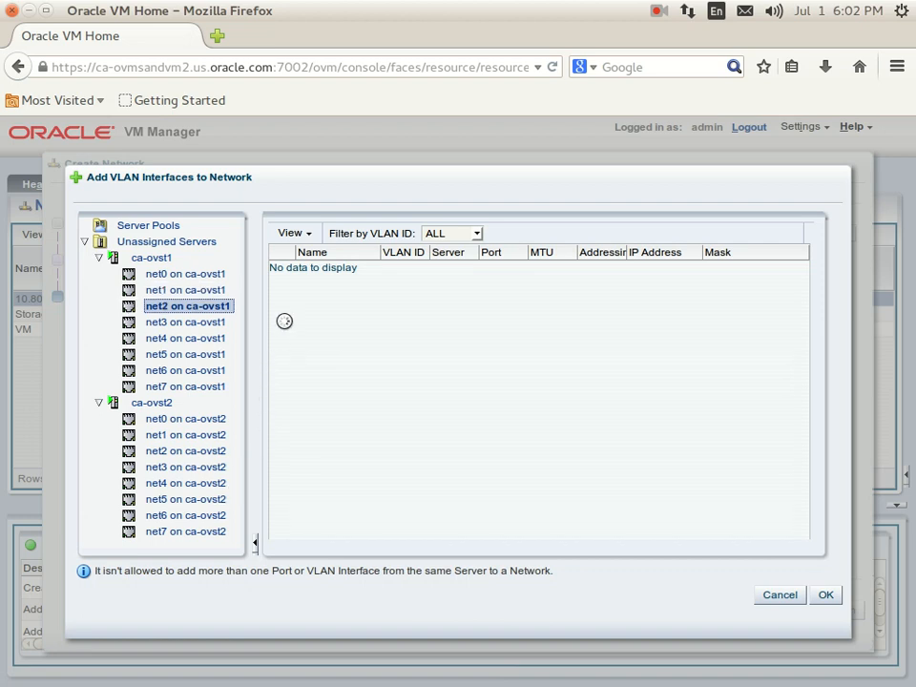
{"action": "left_click", "coordinate": [277, 271]}
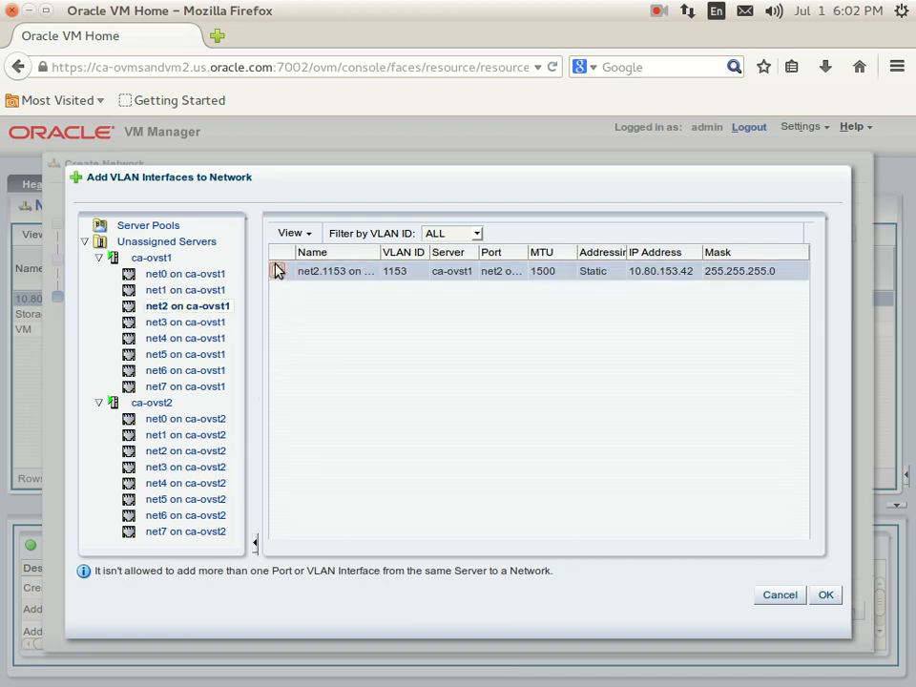
{"action": "left_click", "coordinate": [177, 453]}
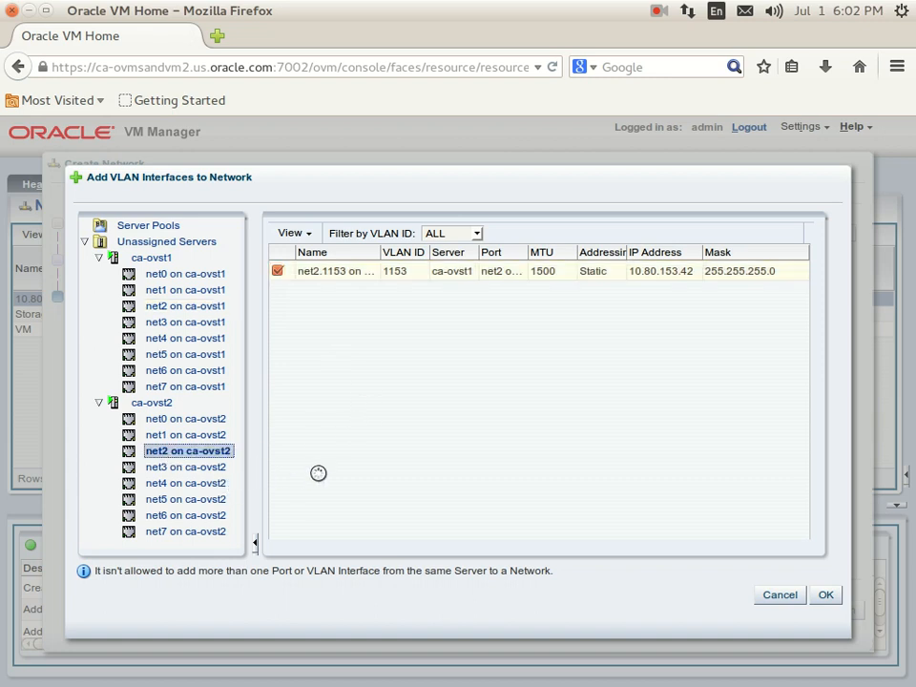
{"action": "left_click", "coordinate": [300, 274]}
{"action": "left_click", "coordinate": [278, 272]}
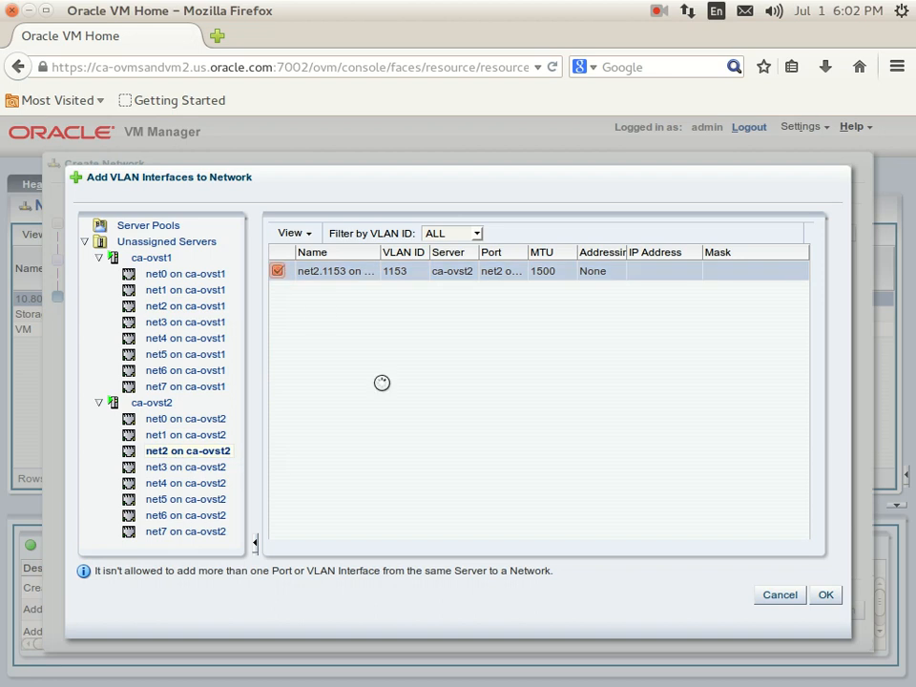
{"action": "left_click", "coordinate": [827, 597]}
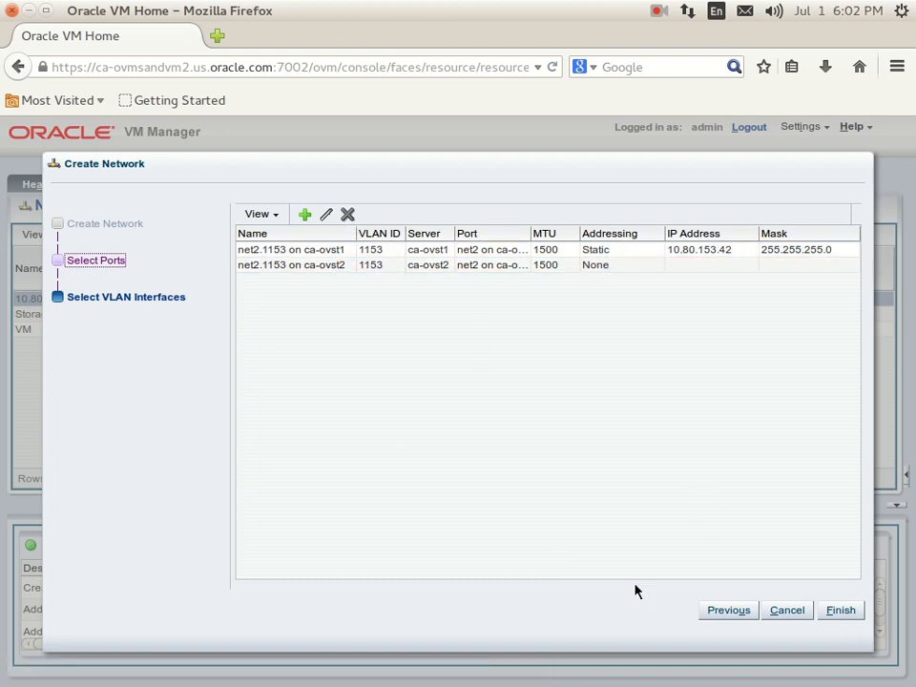
{"action": "left_click", "coordinate": [708, 248]}
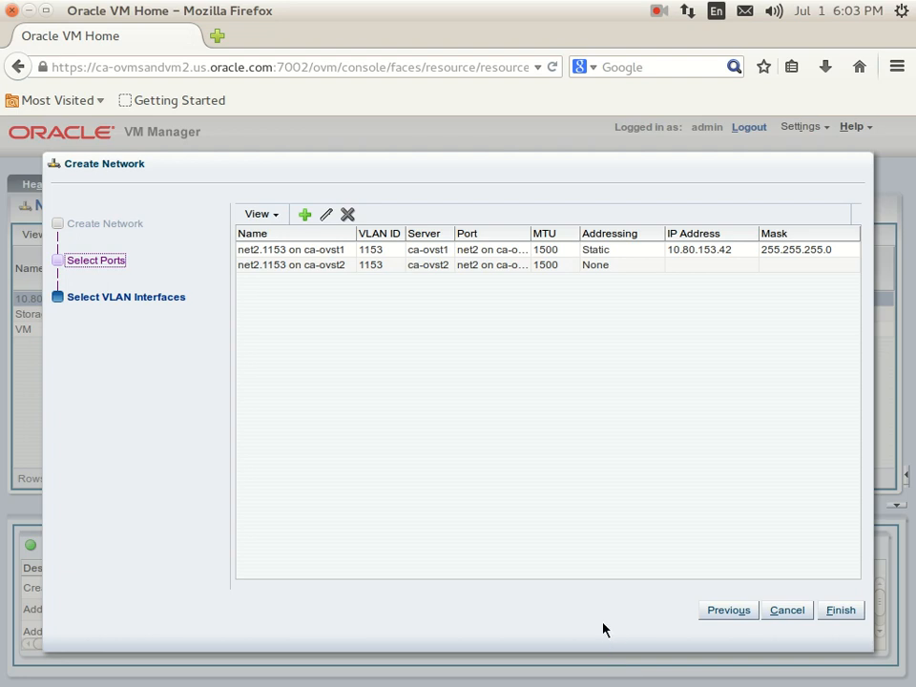
{"action": "left_click", "coordinate": [841, 611]}
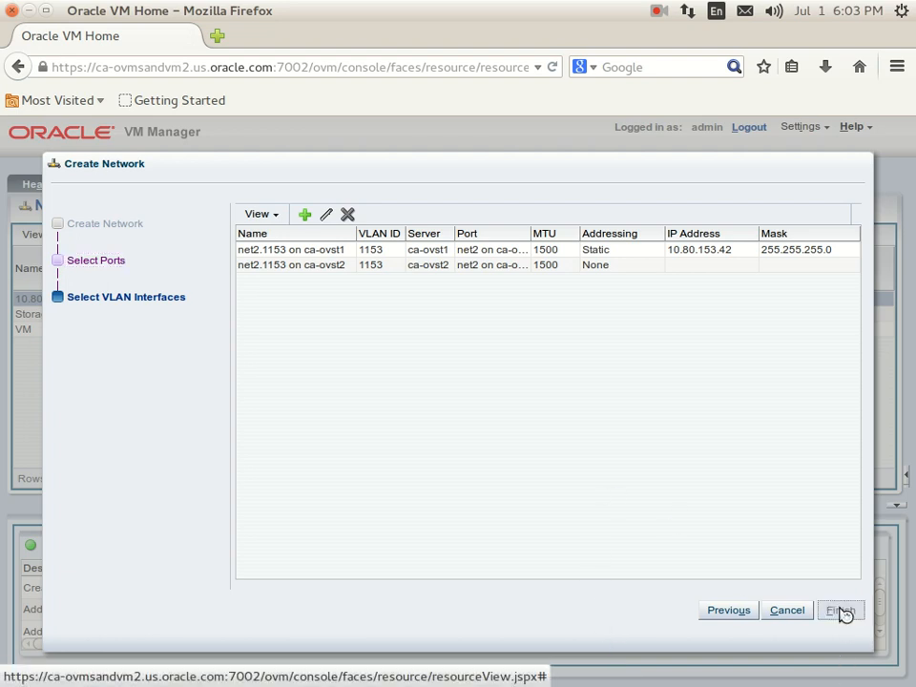